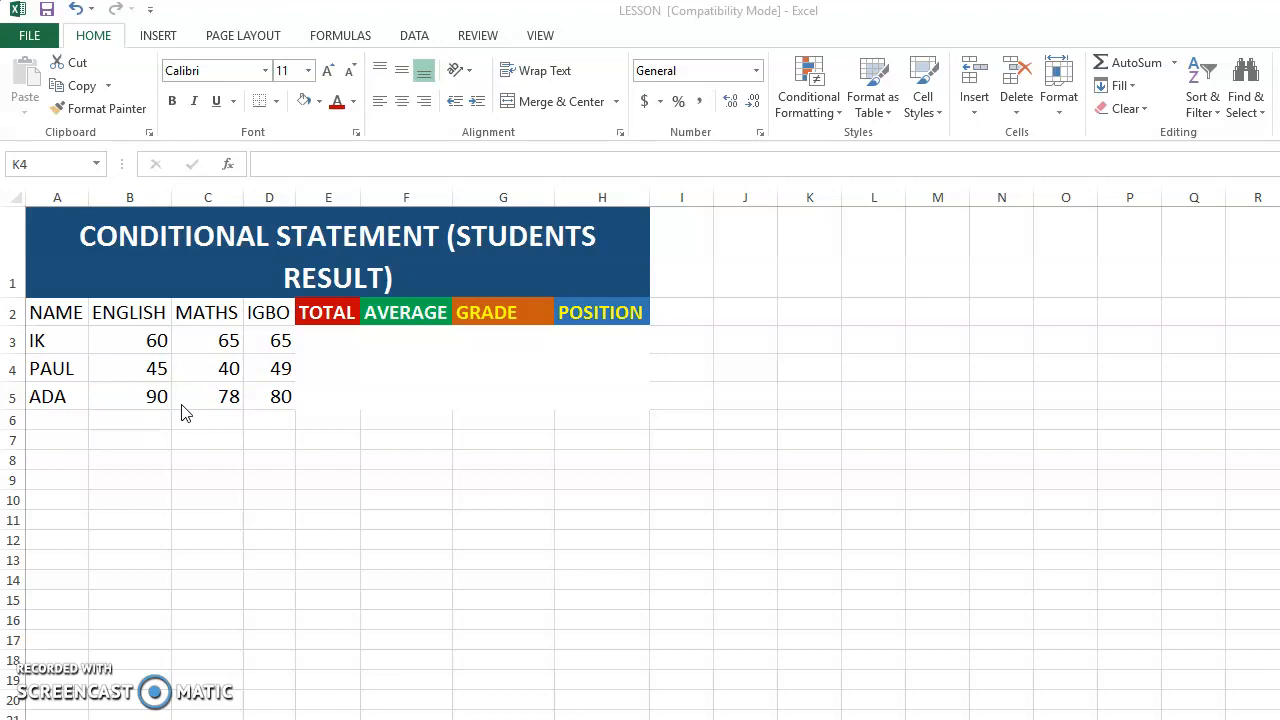
# - Review the English, Maths and Igbo scores of the three students, by subject and by row (B3:D5)
pyautogui.click(157, 340)
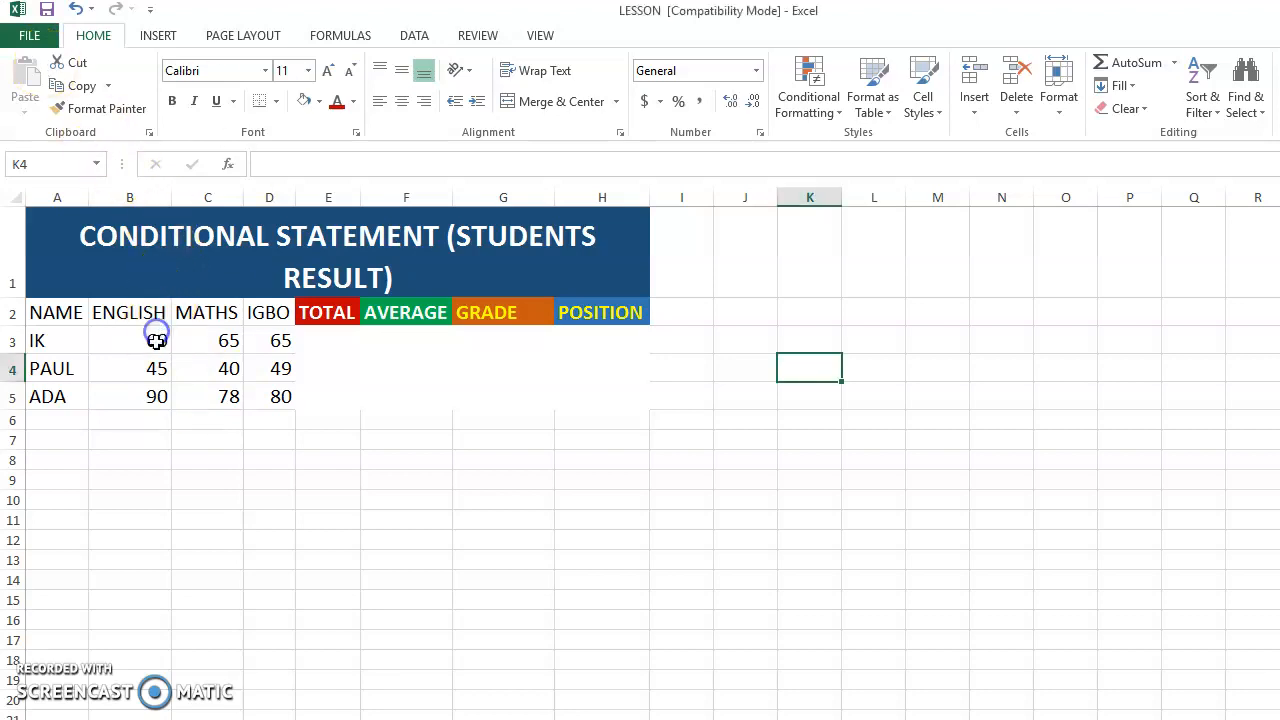
pyautogui.click(157, 340)
pyautogui.click(151, 375)
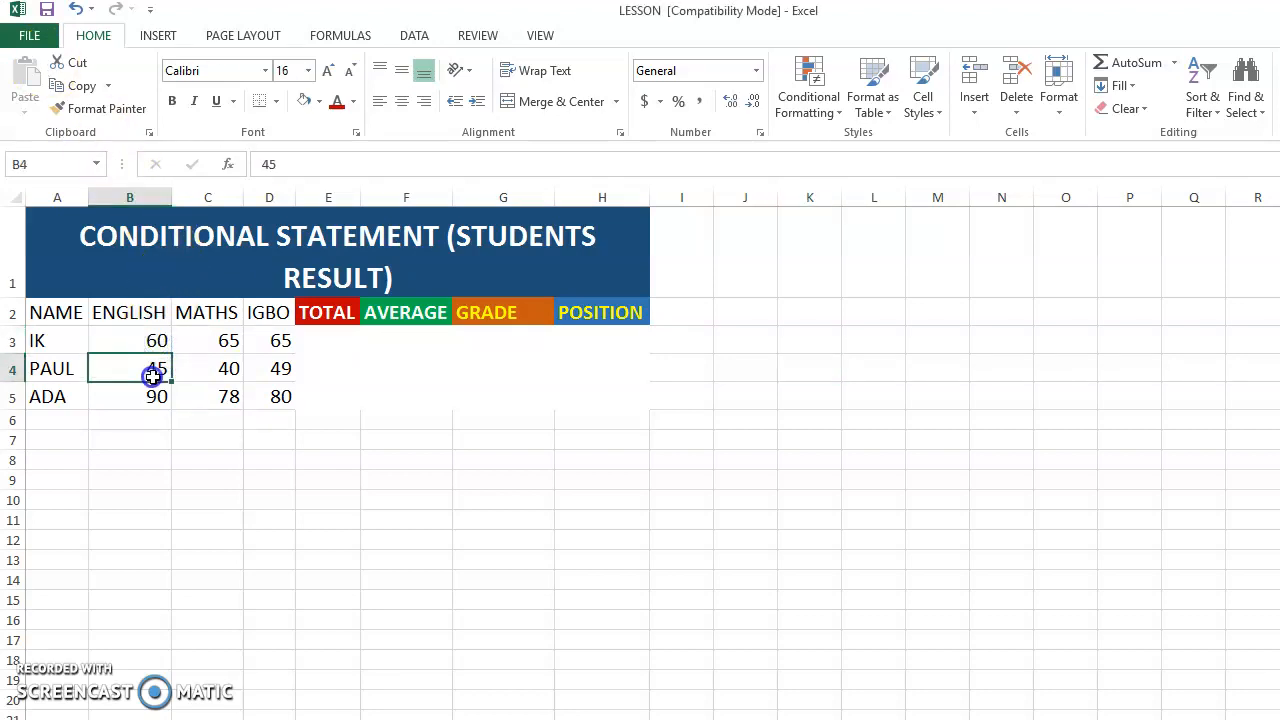
pyautogui.click(157, 395)
pyautogui.moveTo(154, 343); pyautogui.dragTo(151, 397)
pyautogui.click(134, 340)
pyautogui.moveTo(135, 341); pyautogui.dragTo(270, 341)
pyautogui.click(106, 338)
pyautogui.click(212, 340)
pyautogui.click(257, 340)
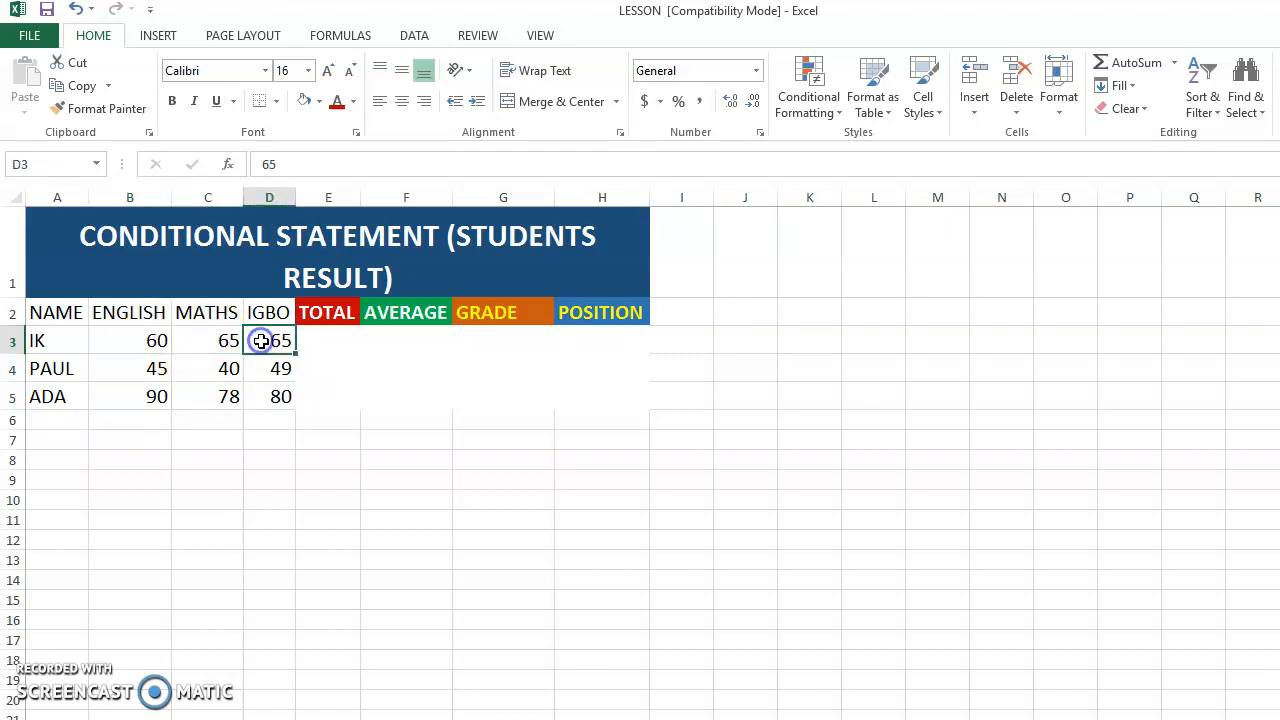
pyautogui.click(157, 369)
pyautogui.click(206, 365)
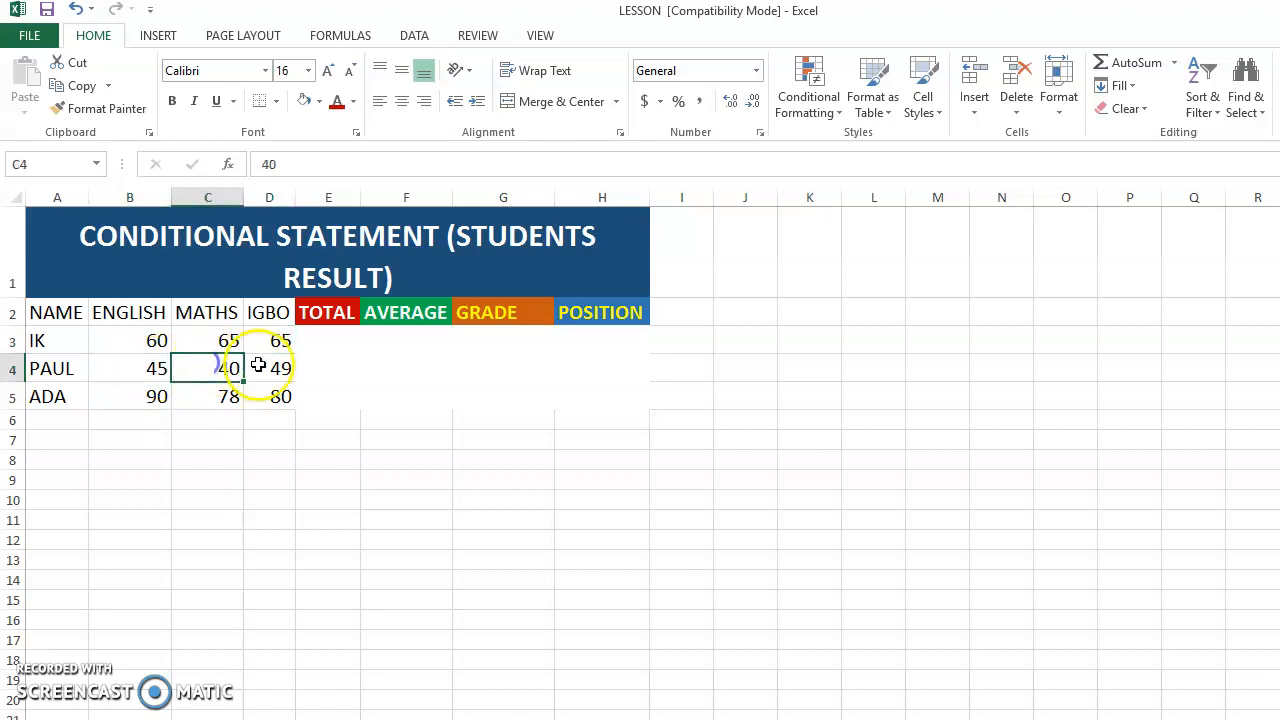
pyautogui.click(260, 368)
pyautogui.click(157, 395)
pyautogui.click(209, 393)
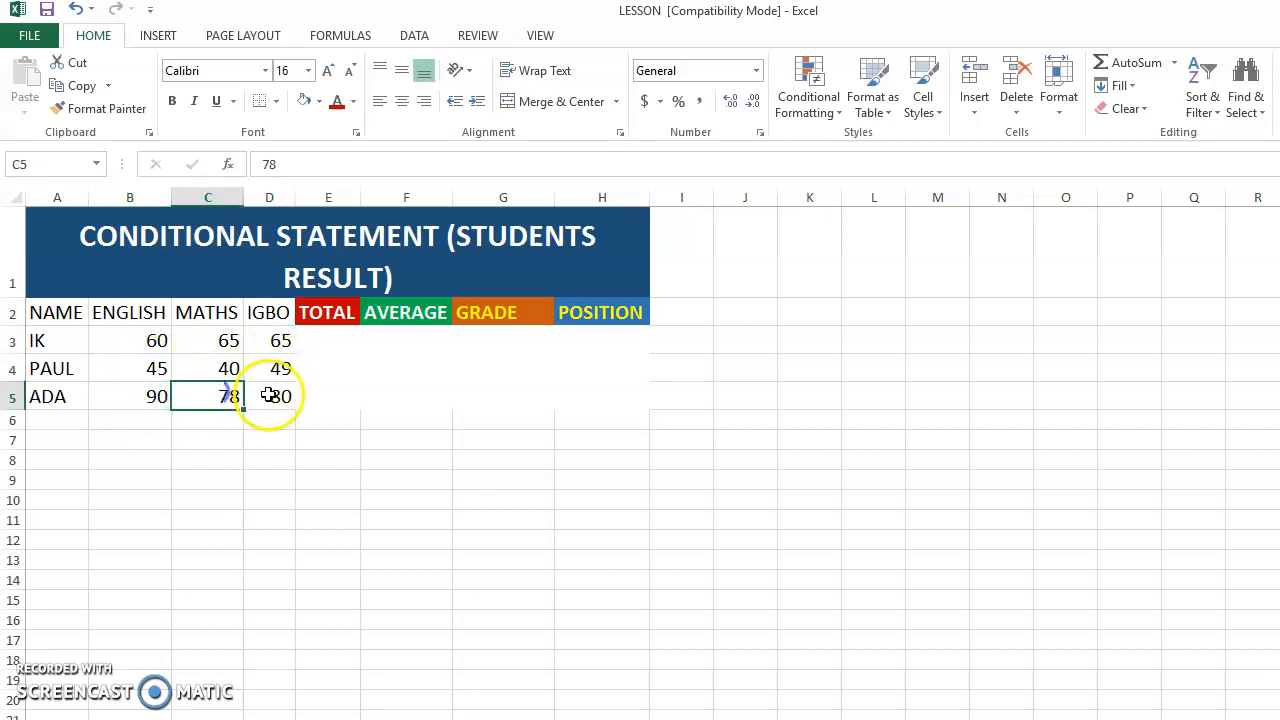
pyautogui.click(268, 396)
pyautogui.click(148, 337)
pyautogui.moveTo(148, 337); pyautogui.dragTo(157, 392)
pyautogui.moveTo(217, 335); pyautogui.dragTo(225, 392)
pyautogui.moveTo(269, 337); pyautogui.dragTo(272, 393)
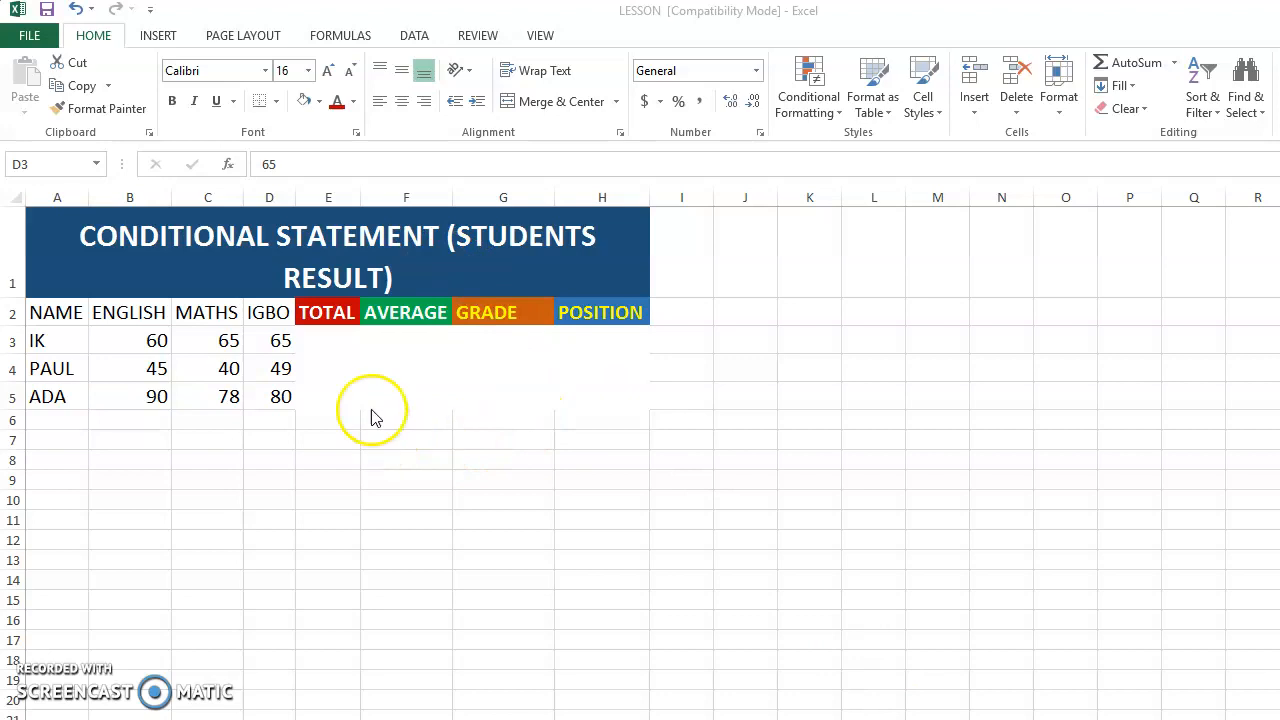
# - Look over the Total, Average, Grade and Position cells of the first student in row 3
pyautogui.click(334, 342)
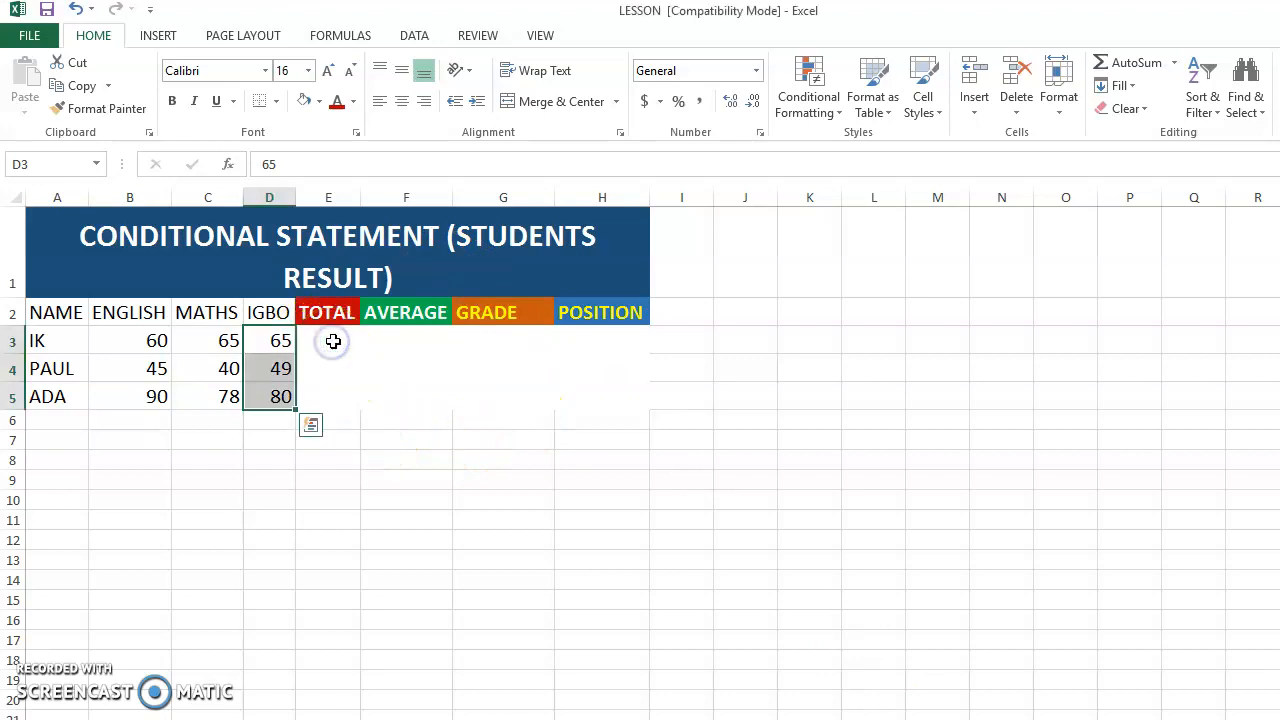
pyautogui.click(335, 341)
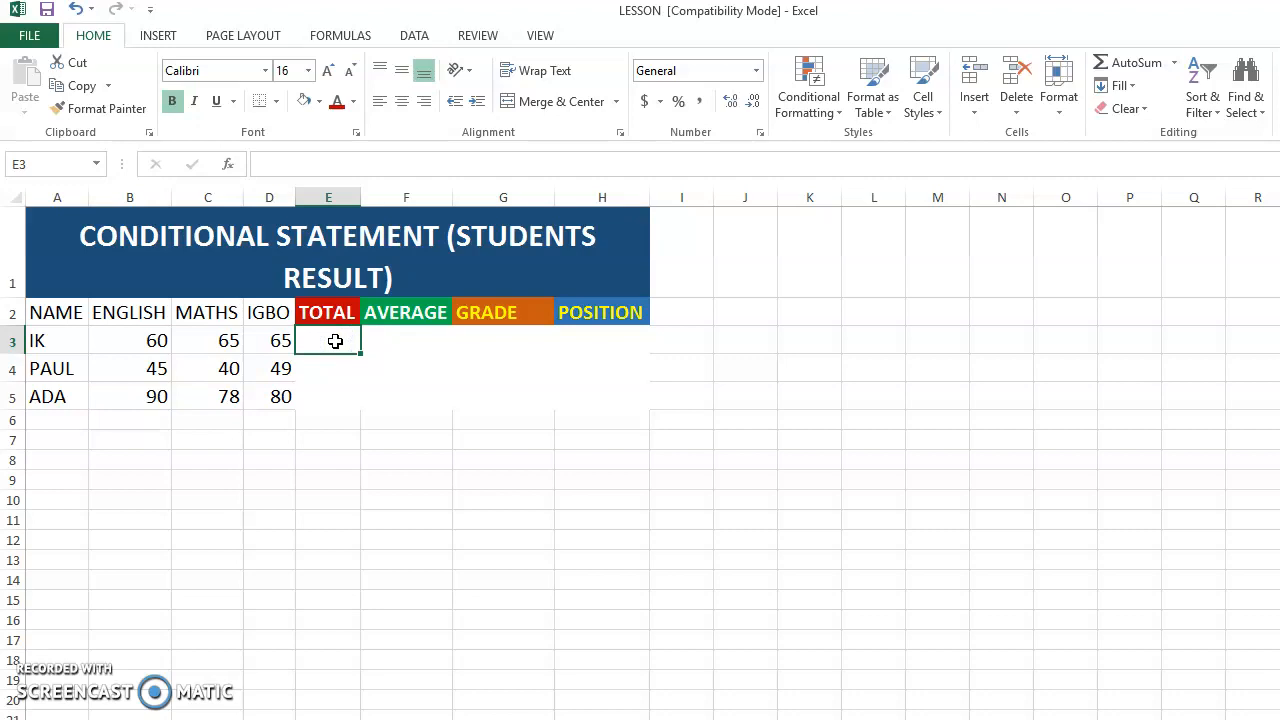
pyautogui.click(408, 340)
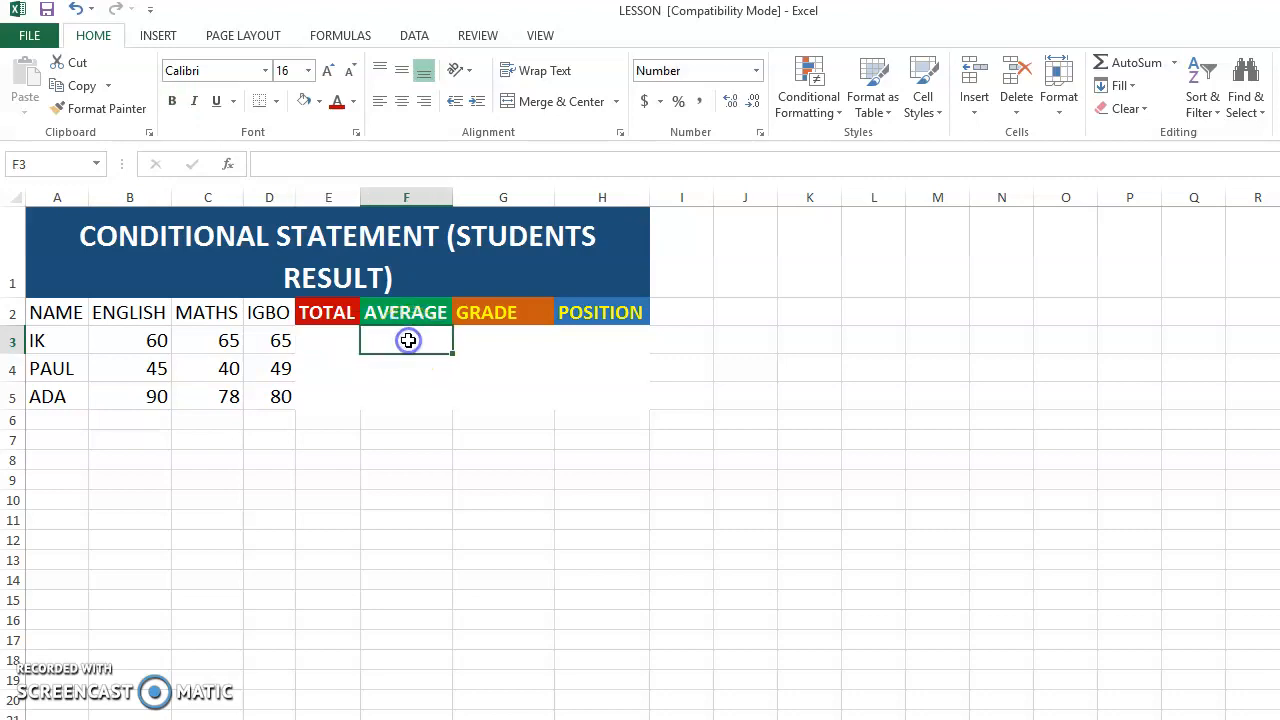
pyautogui.click(505, 345)
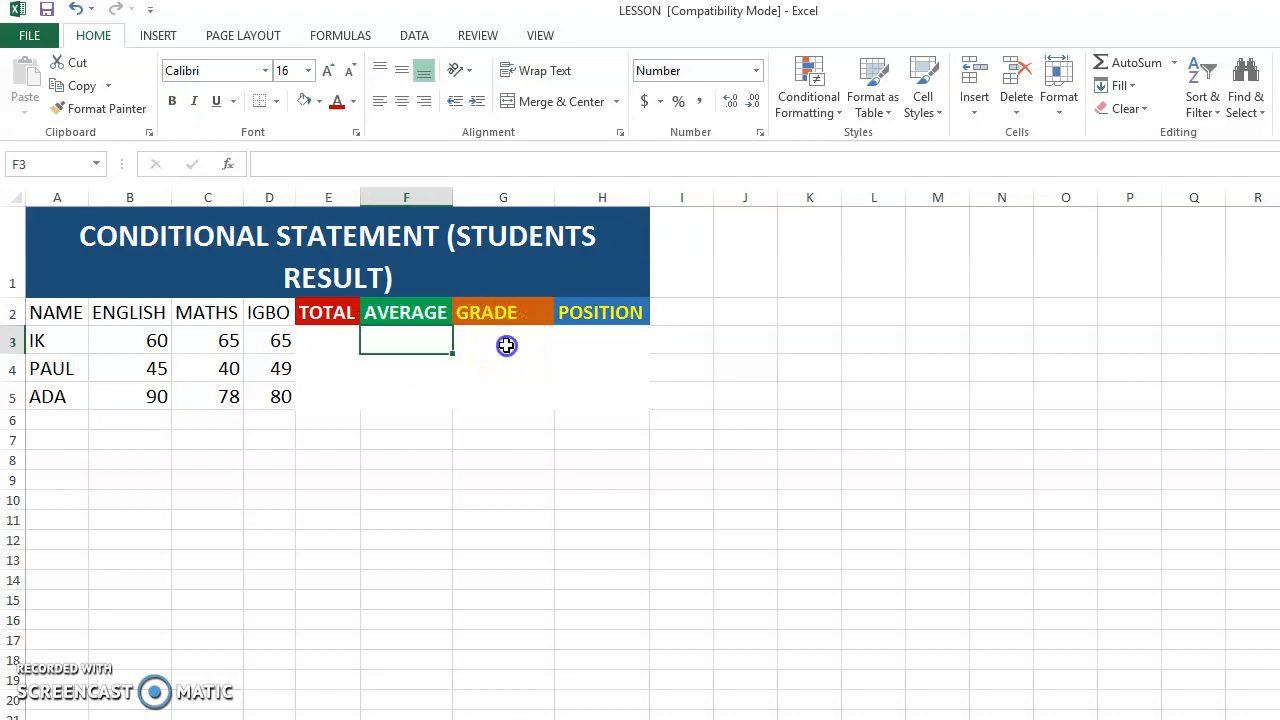
pyautogui.click(580, 350)
pyautogui.click(333, 341)
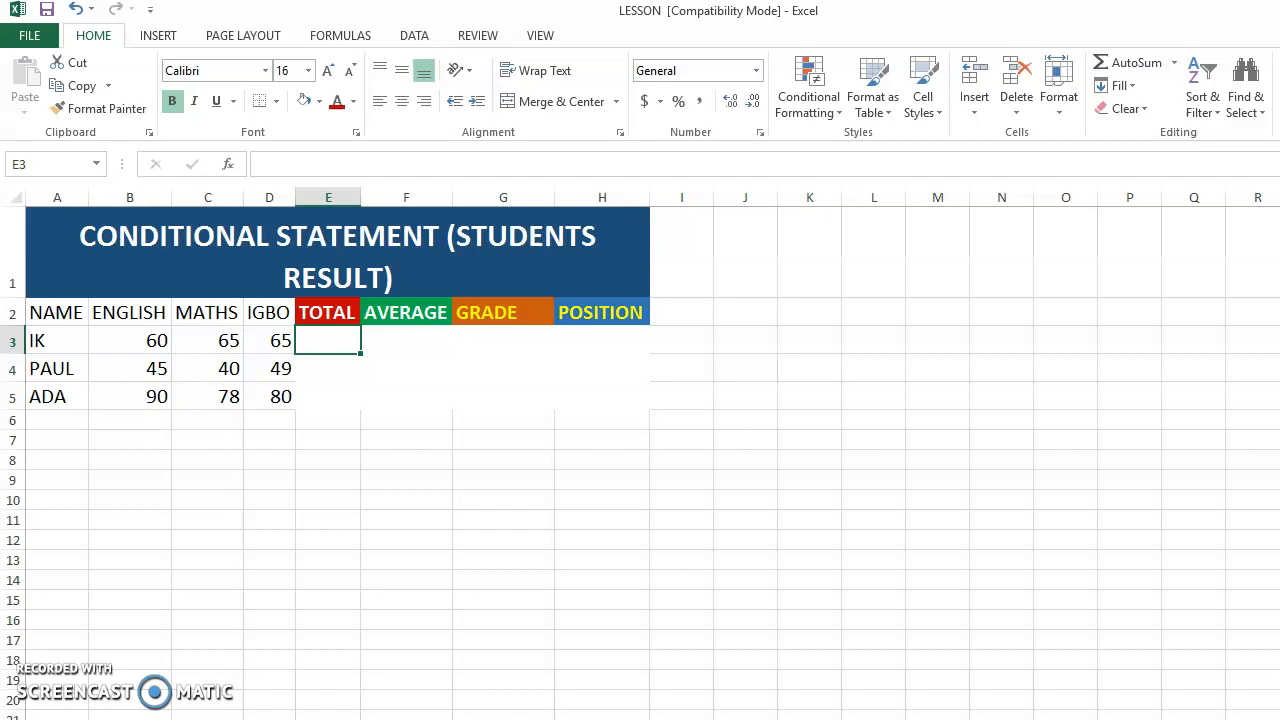
pyautogui.write('=')
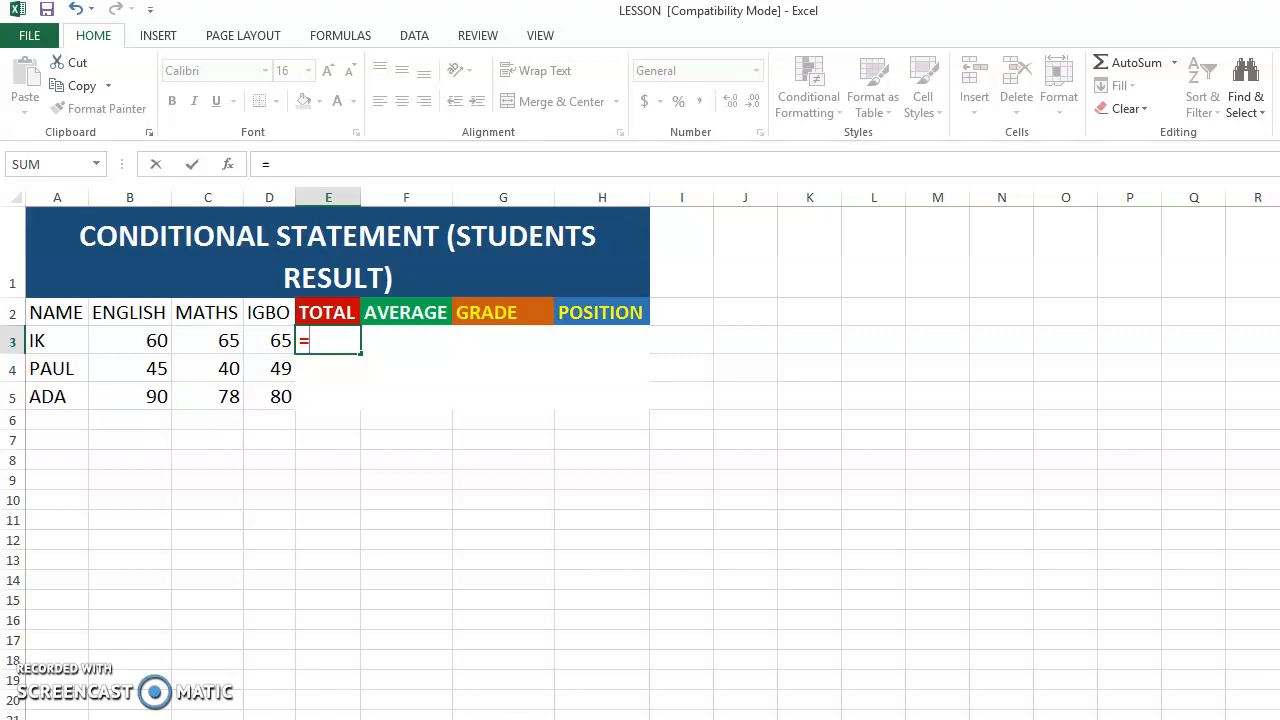
pyautogui.moveTo(134, 340); pyautogui.dragTo(260, 341)
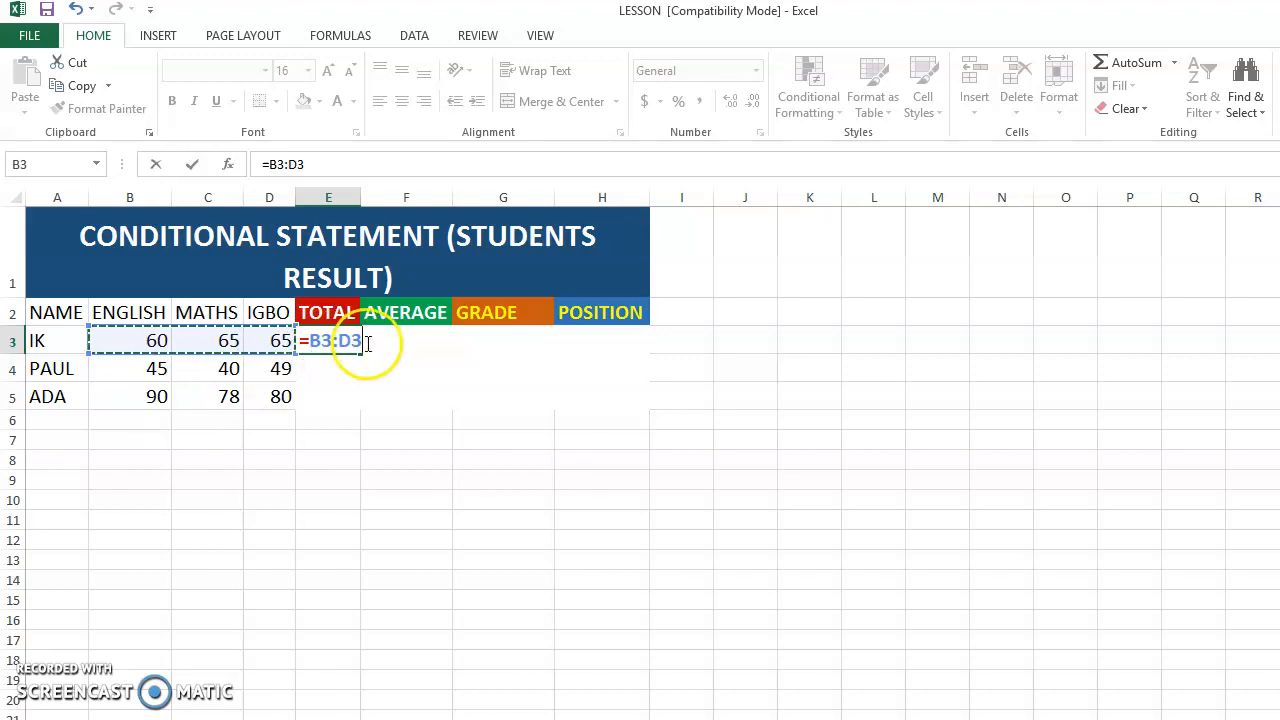
pyautogui.moveTo(325, 345); pyautogui.dragTo(363, 345)
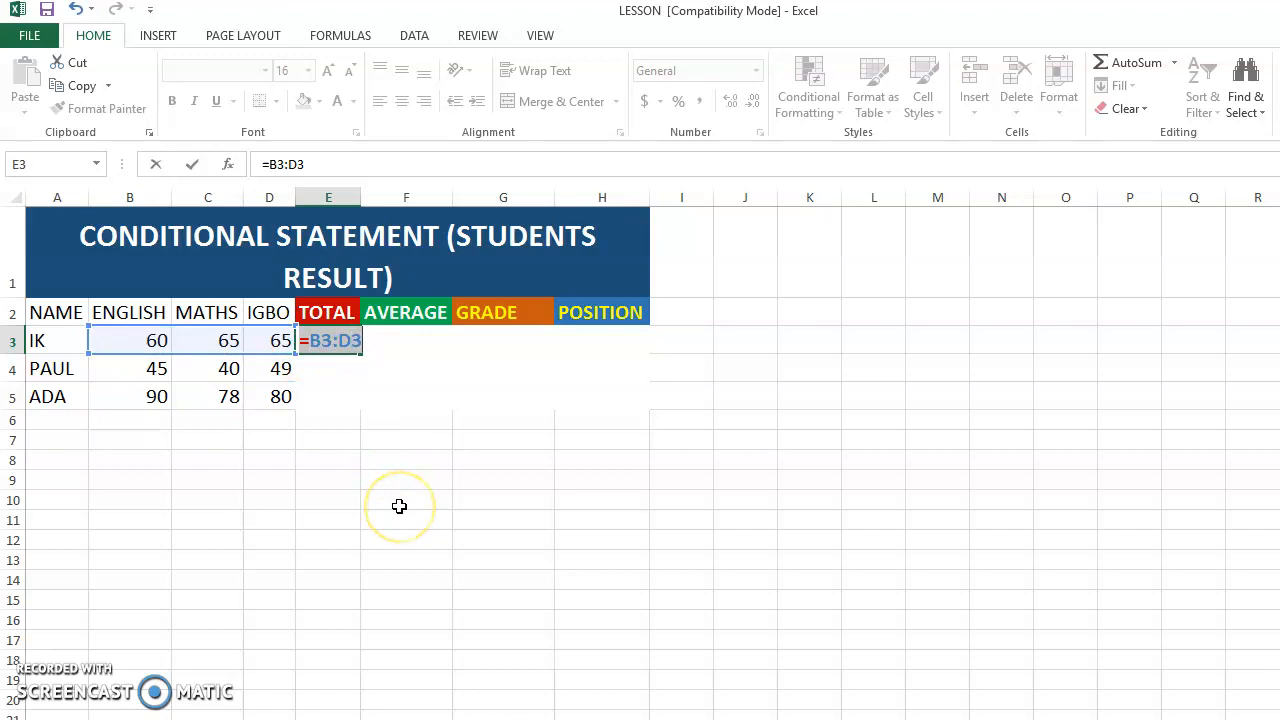
pyautogui.press('BackSpace')
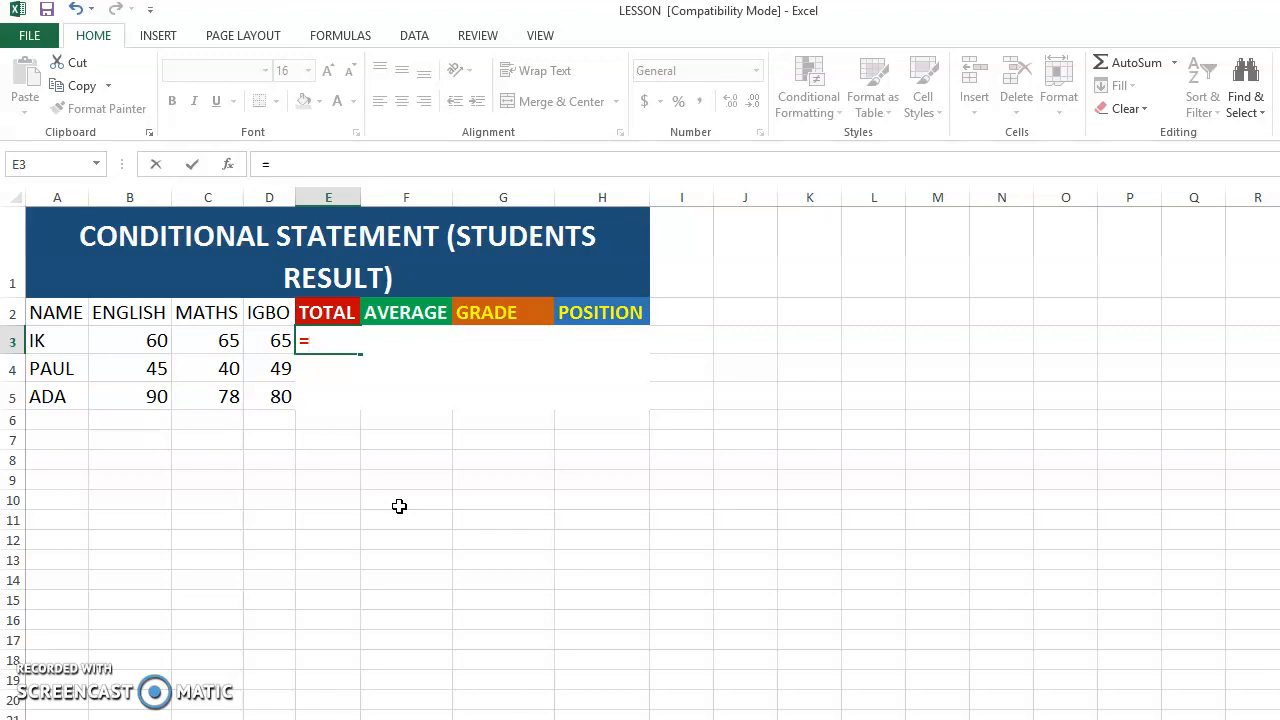
# - Enter the formula =SUM(B3:D3) in cell E3 to total the first student's scores
pyautogui.write('SUM')
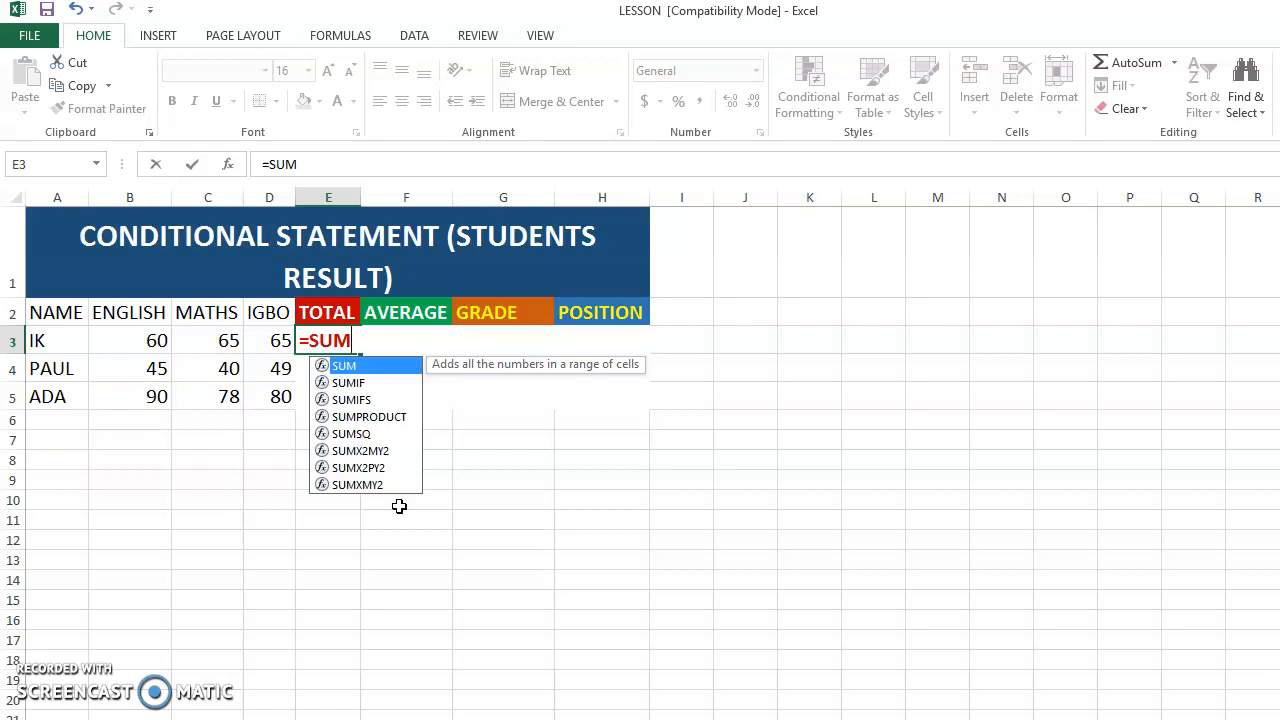
pyautogui.write('(')
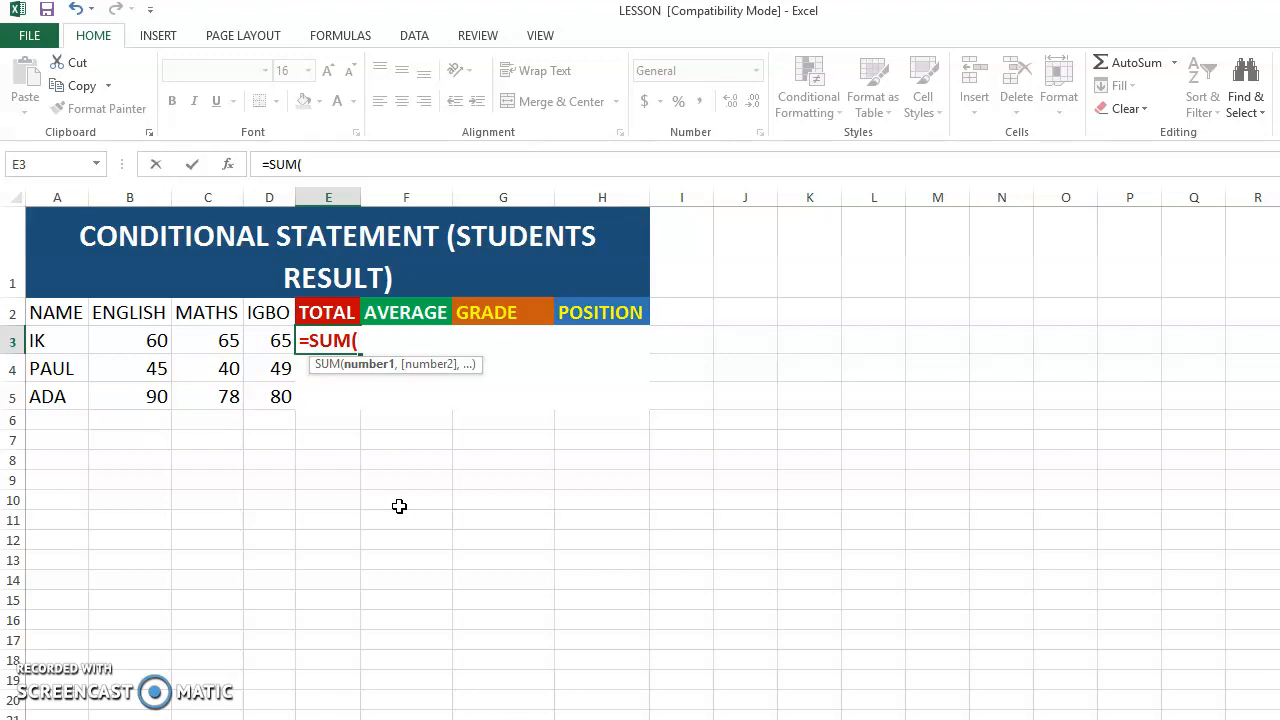
pyautogui.write('B3')
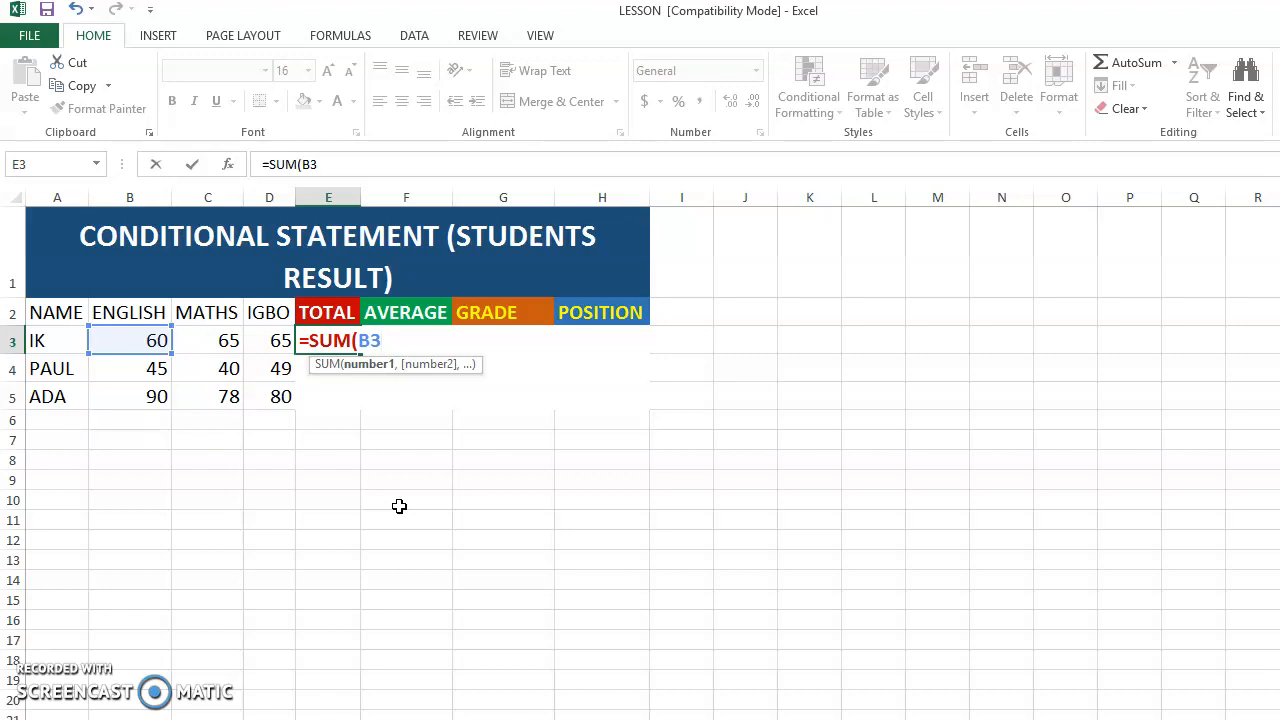
pyautogui.write(':')
pyautogui.write('D3')
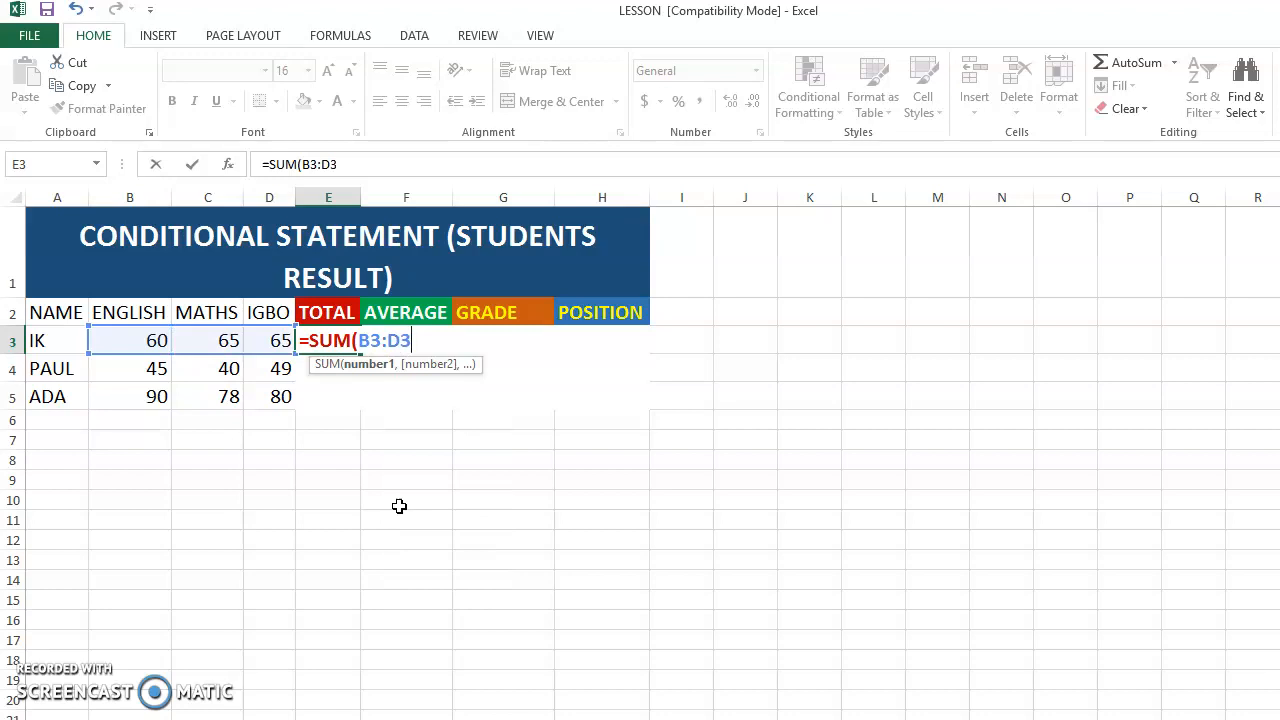
pyautogui.write(')')
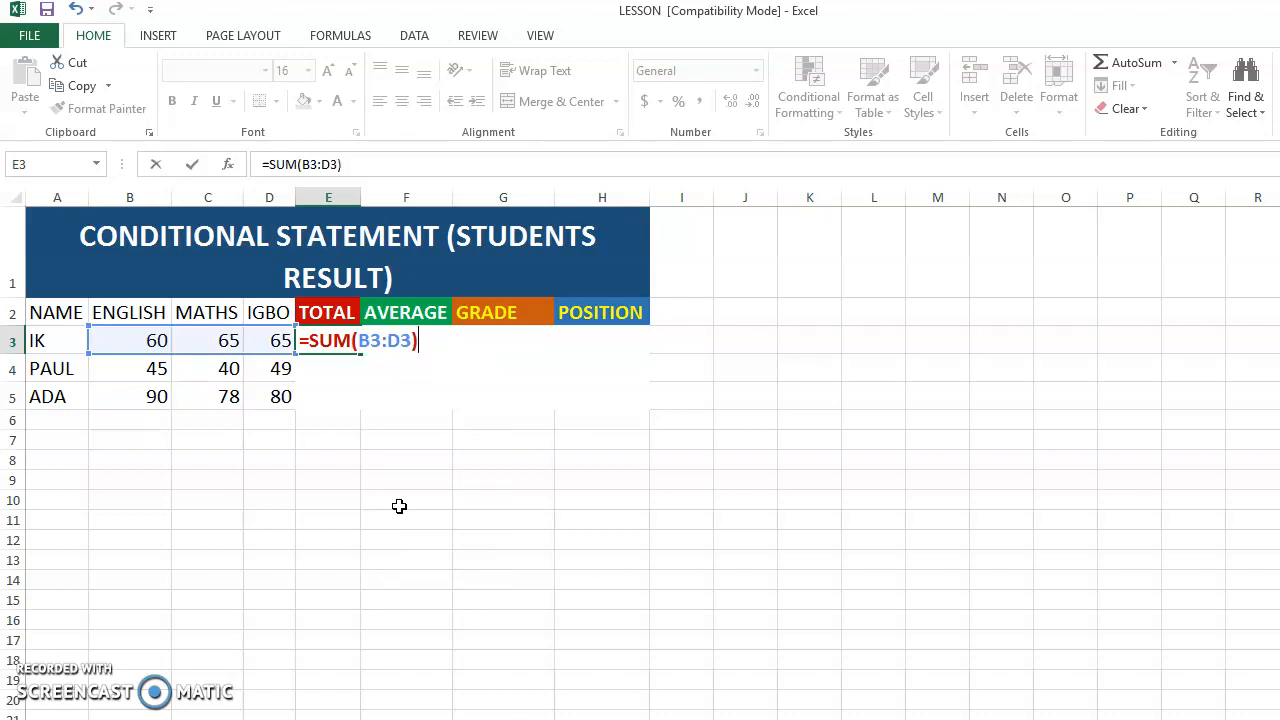
pyautogui.press('Return')
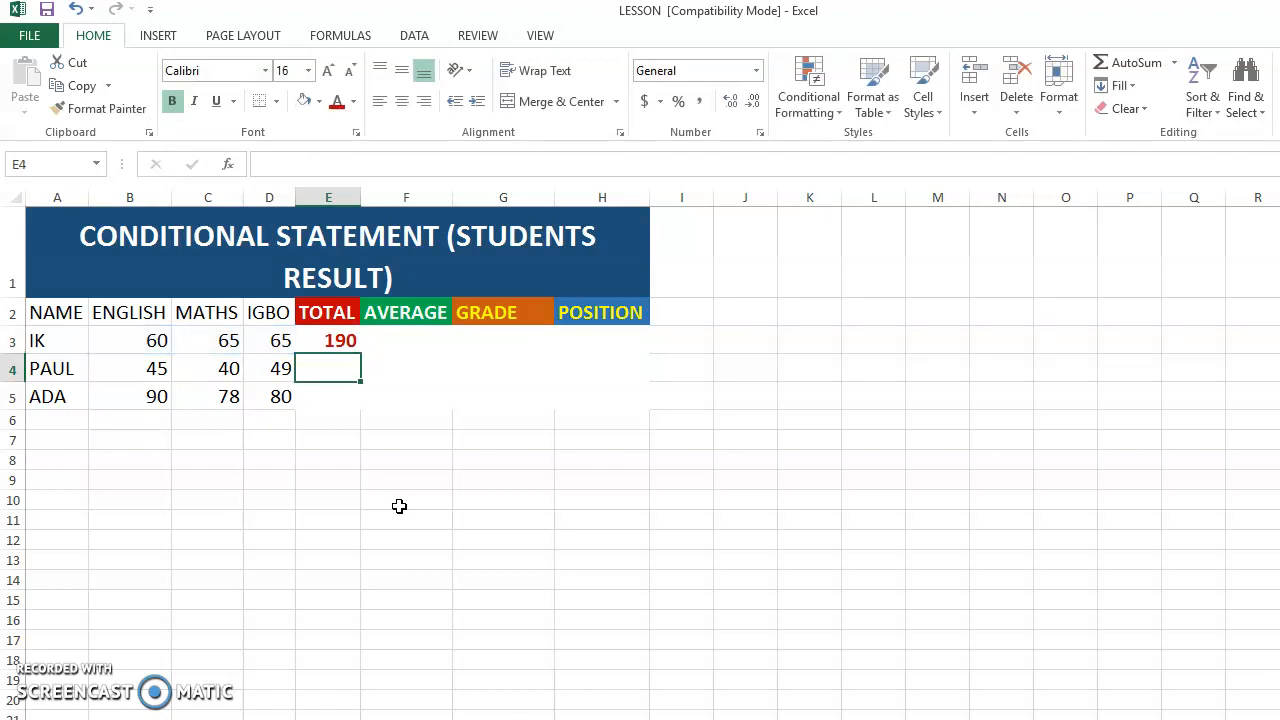
# - Inspect the SUM formula in the first student's Total cell, E3, leaving it as it is
pyautogui.click(334, 341)
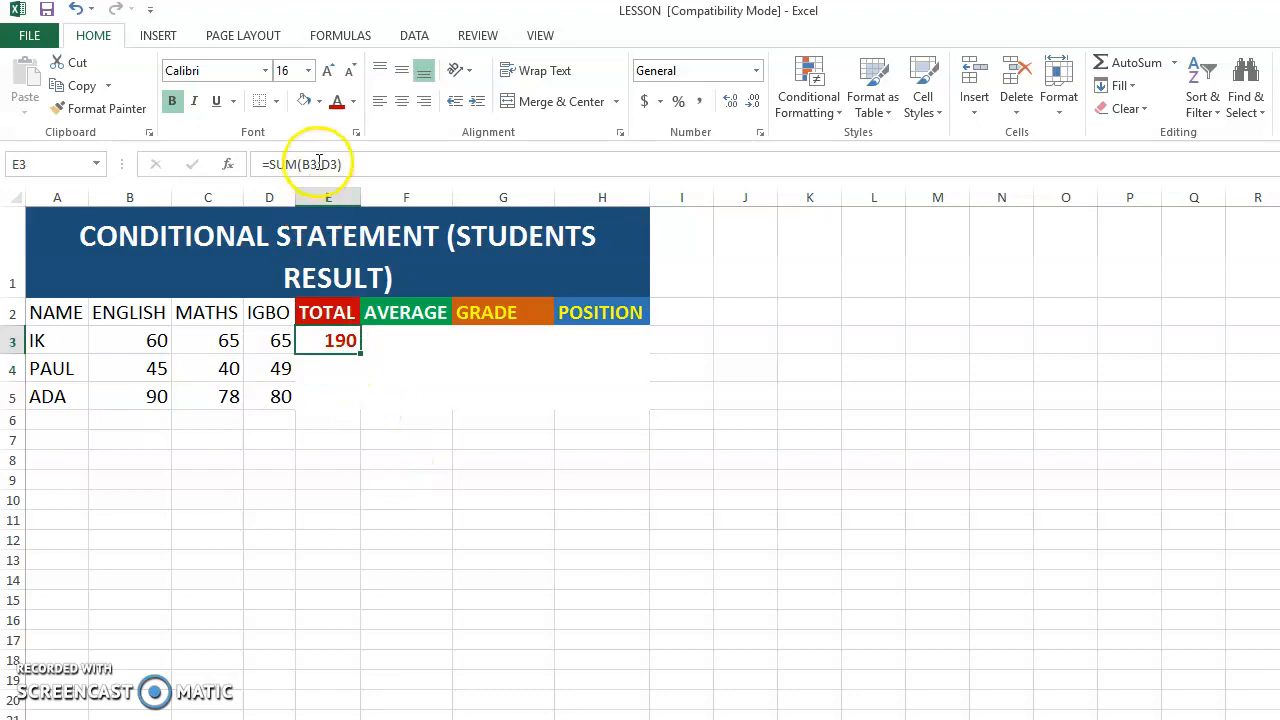
pyautogui.moveTo(357, 164); pyautogui.dragTo(268, 164)
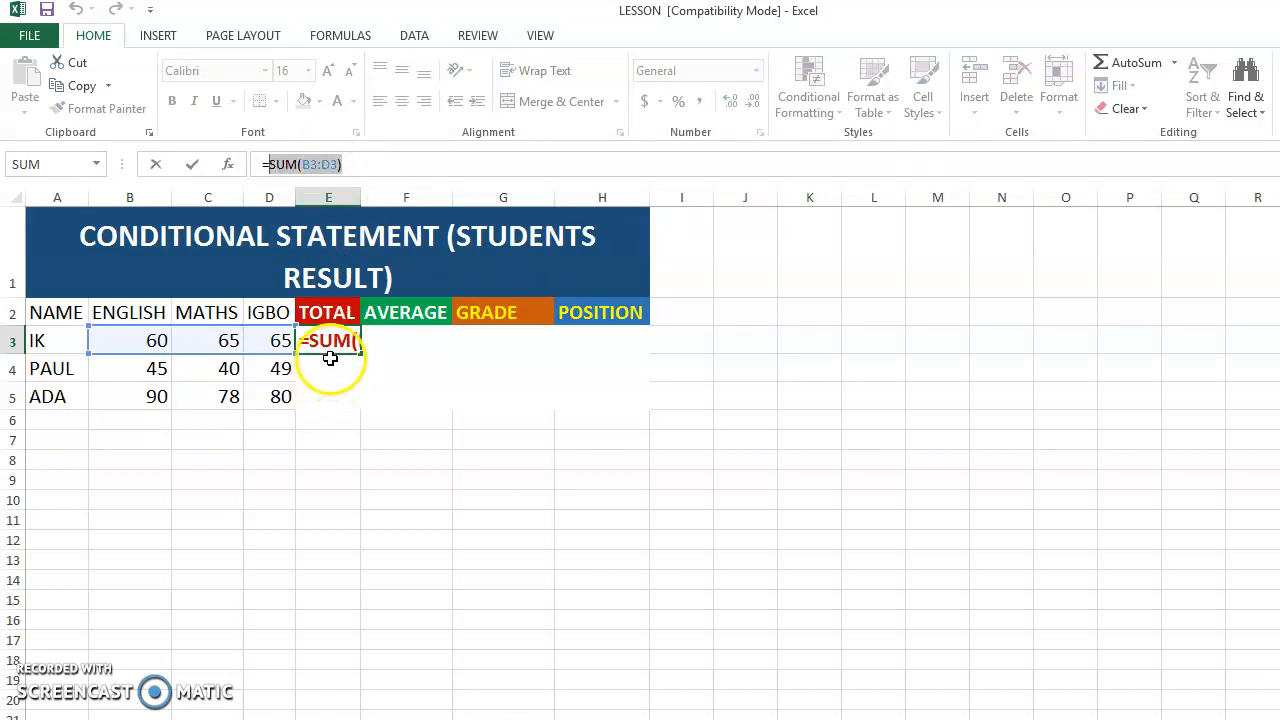
pyautogui.click(365, 165)
pyautogui.press('Return')
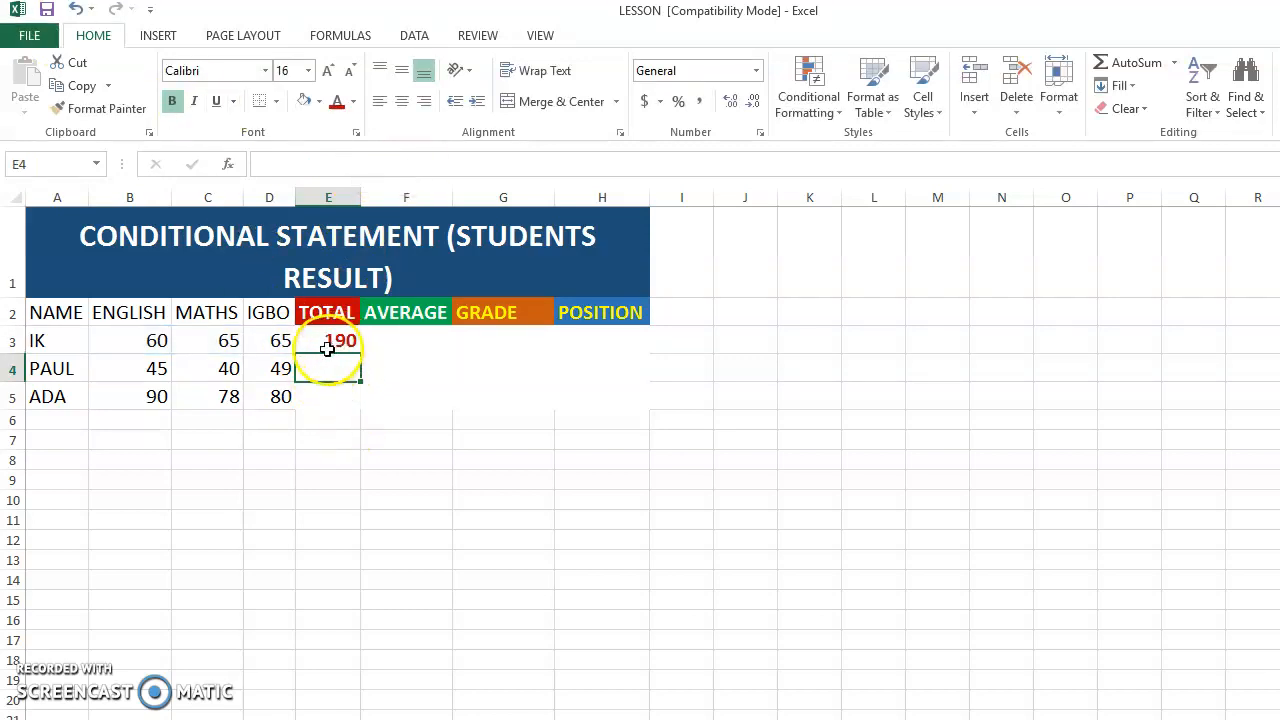
# - Fill the Total formula from E3 down to E5 for the other two students
pyautogui.click(57, 367)
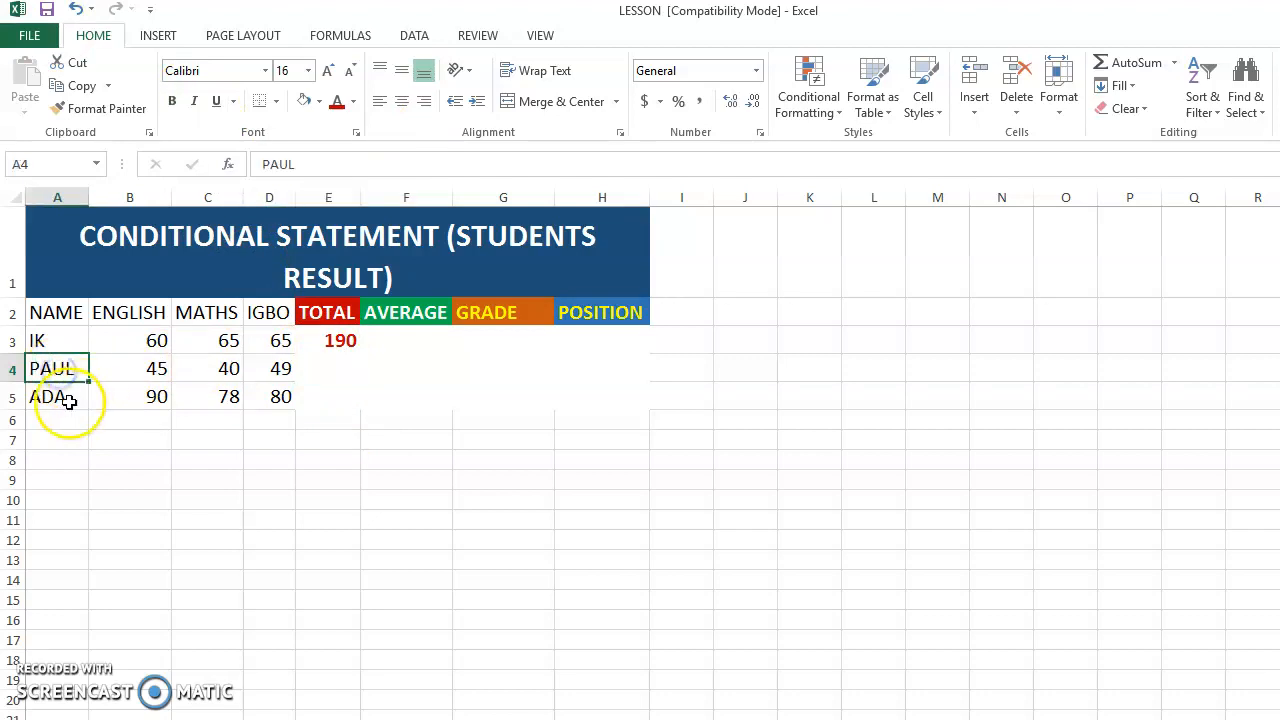
pyautogui.click(66, 398)
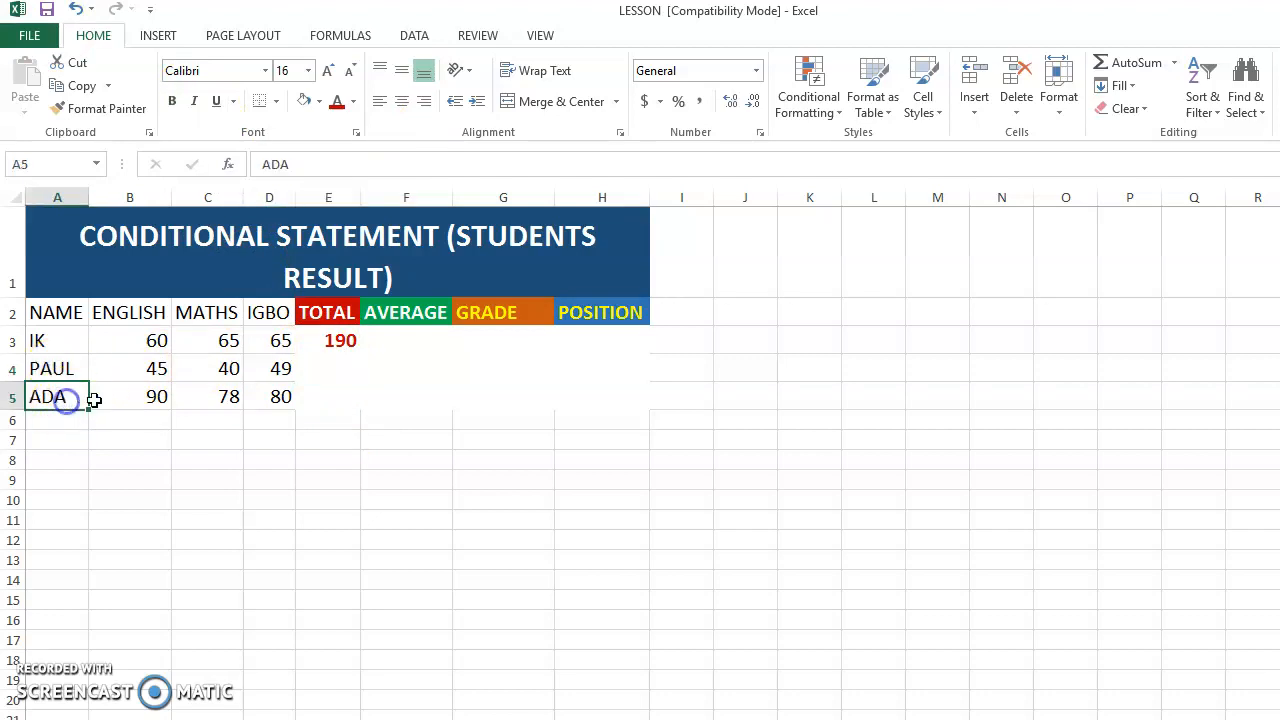
pyautogui.click(341, 341)
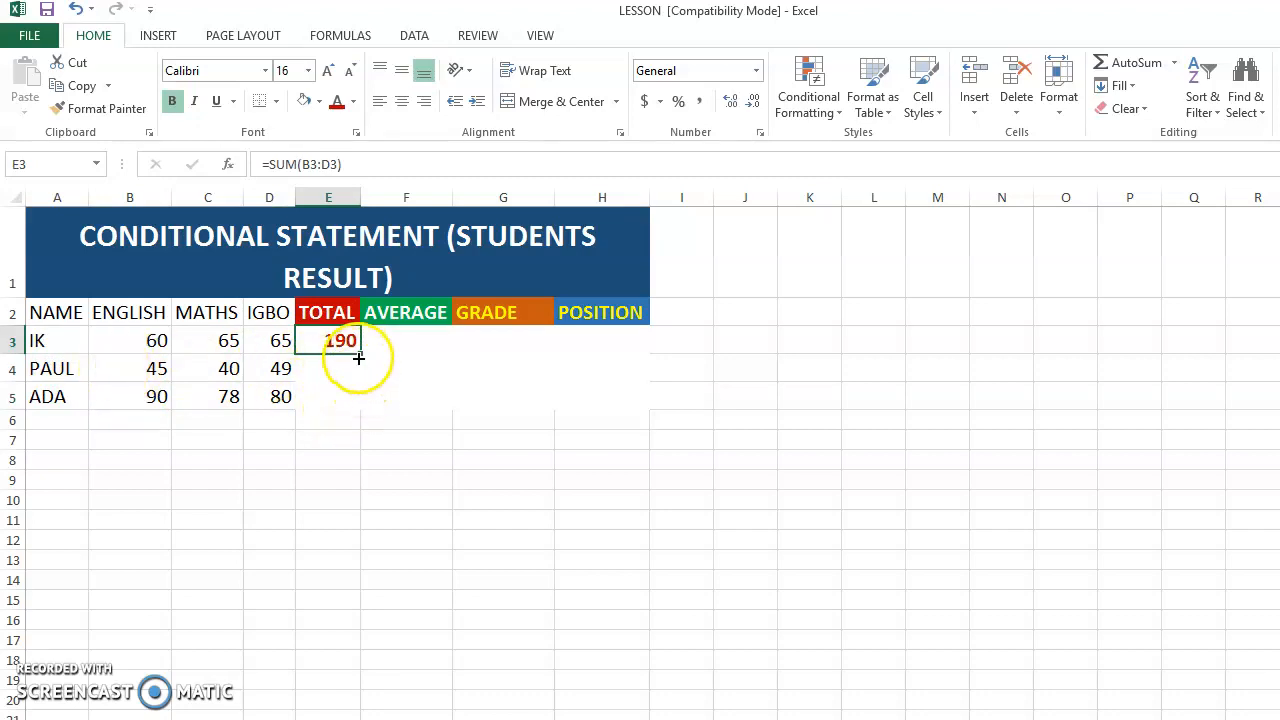
pyautogui.moveTo(361, 354); pyautogui.dragTo(357, 408)
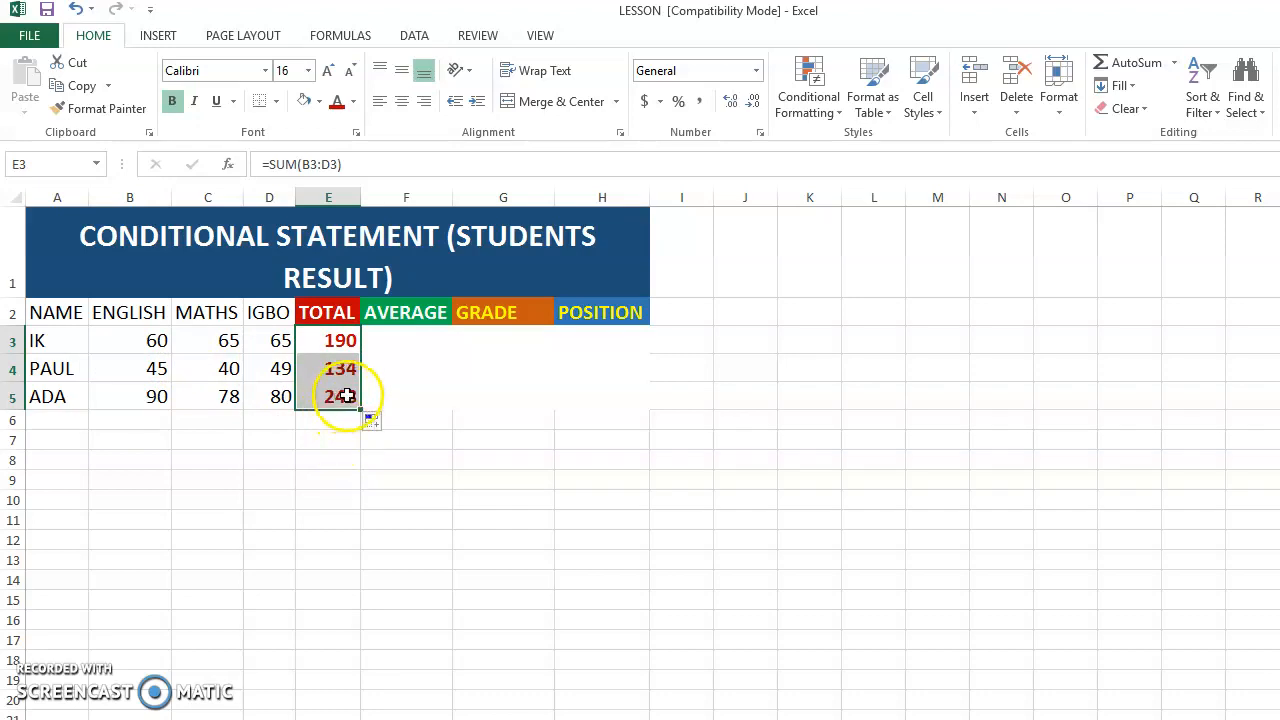
# - Check the copied Total formulas in E4 and E5 against their student rows
pyautogui.click(327, 377)
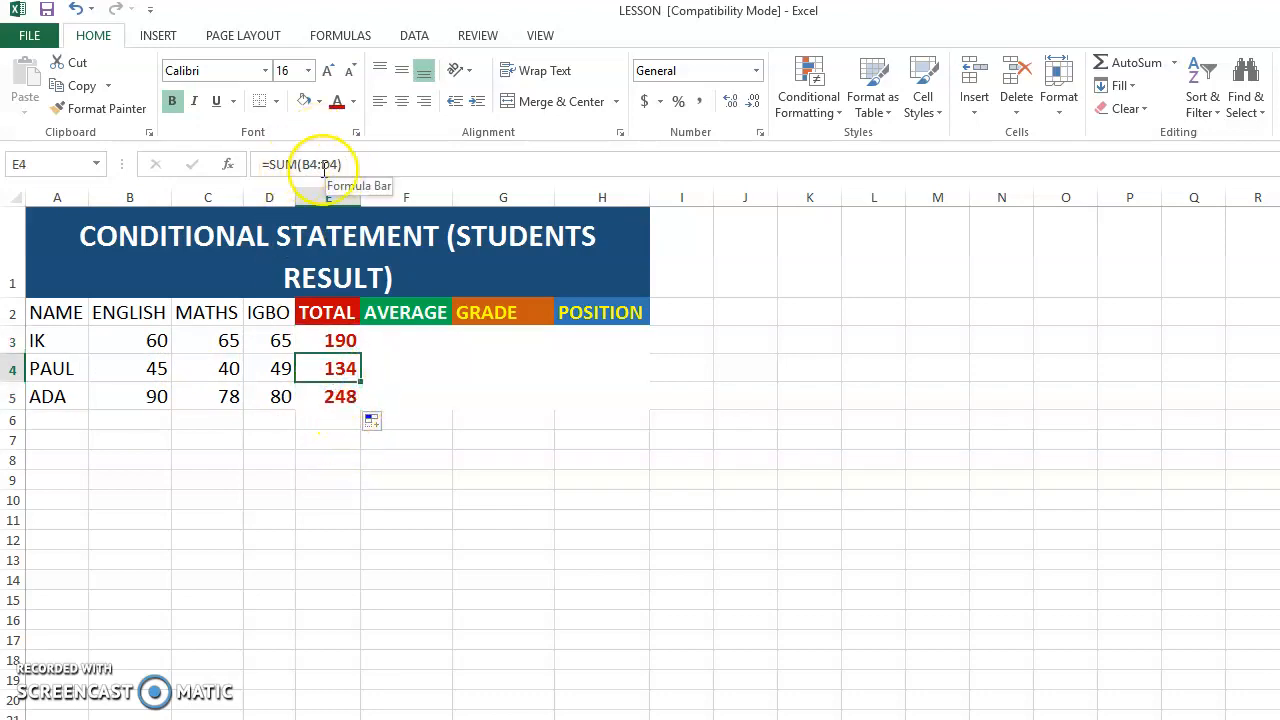
pyautogui.click(338, 396)
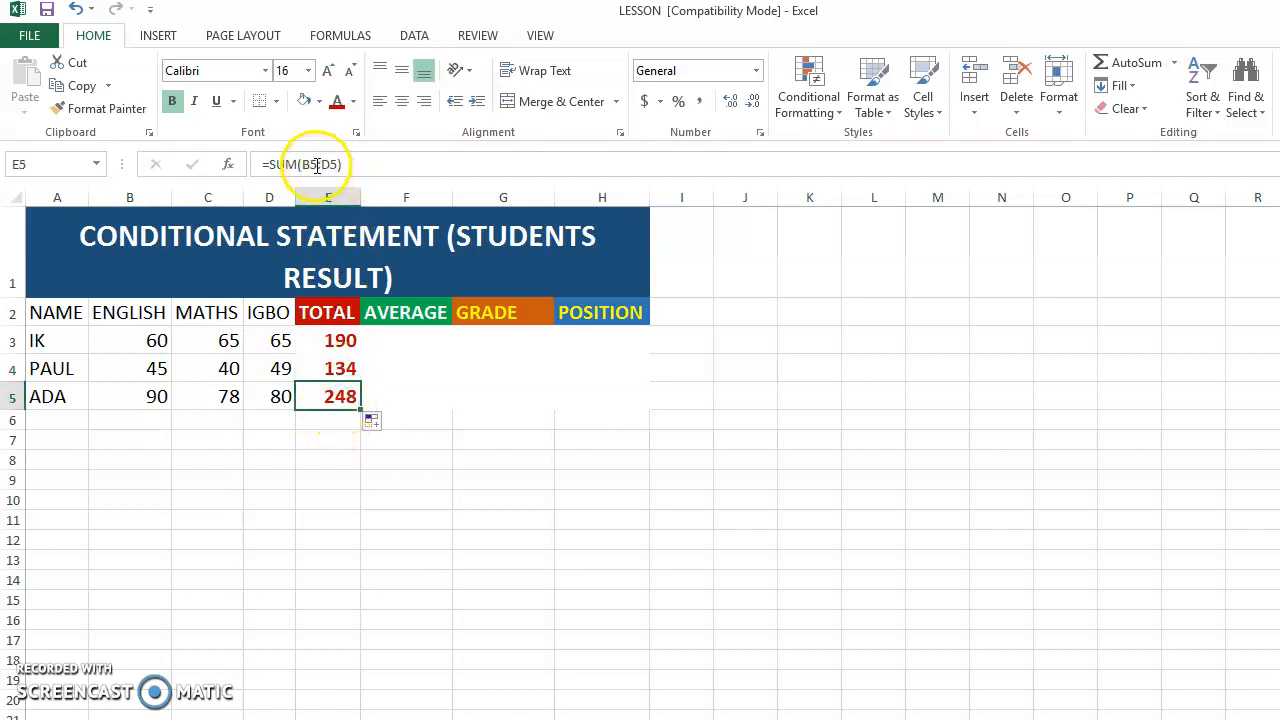
pyautogui.click(15, 398)
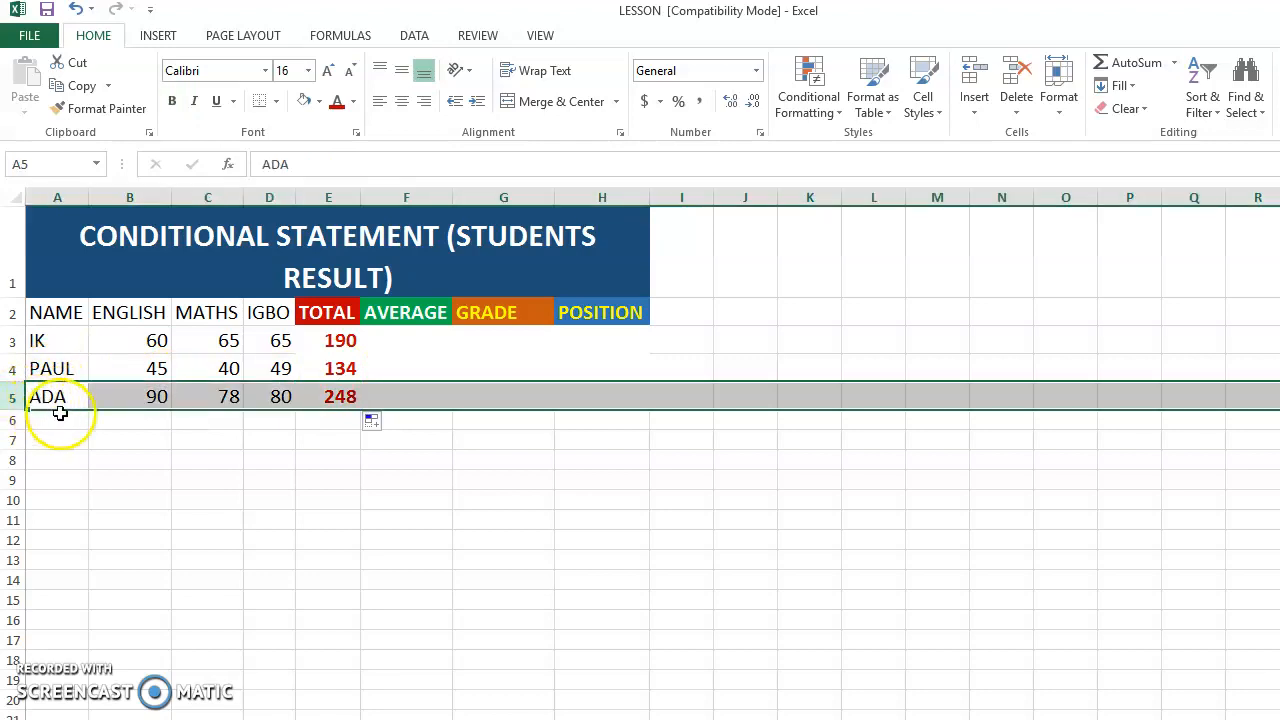
pyautogui.click(334, 398)
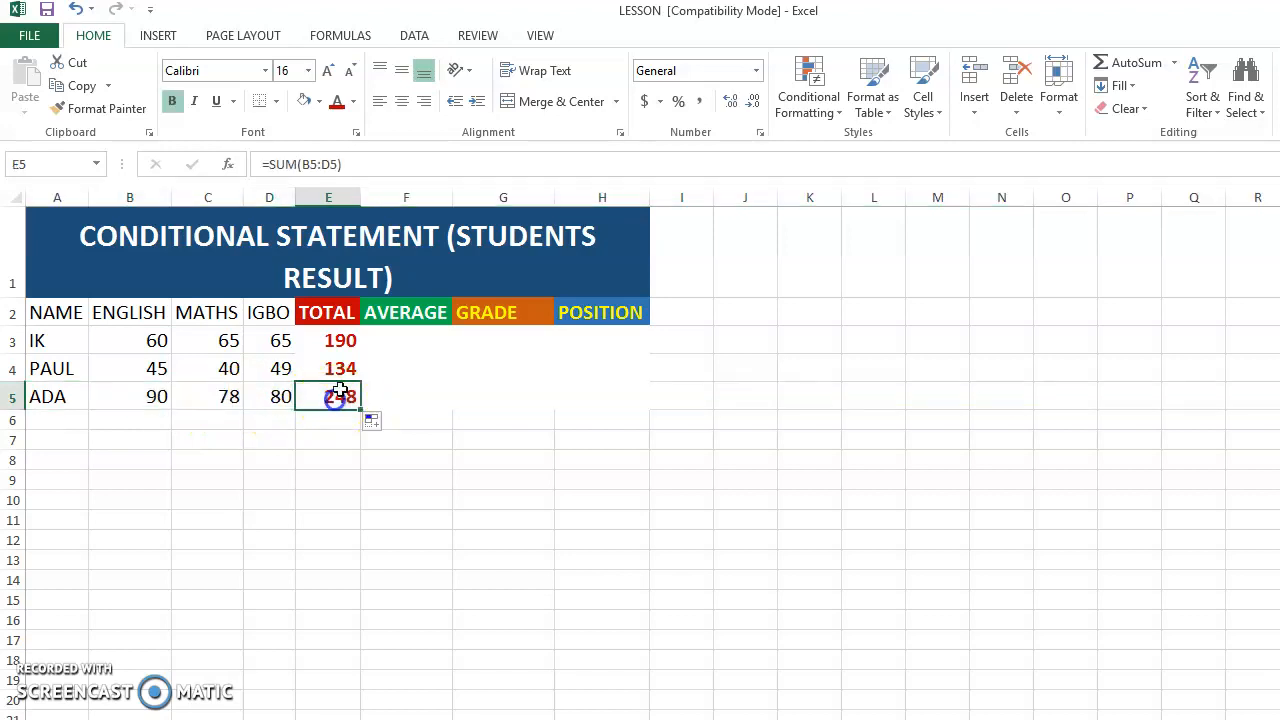
pyautogui.click(15, 369)
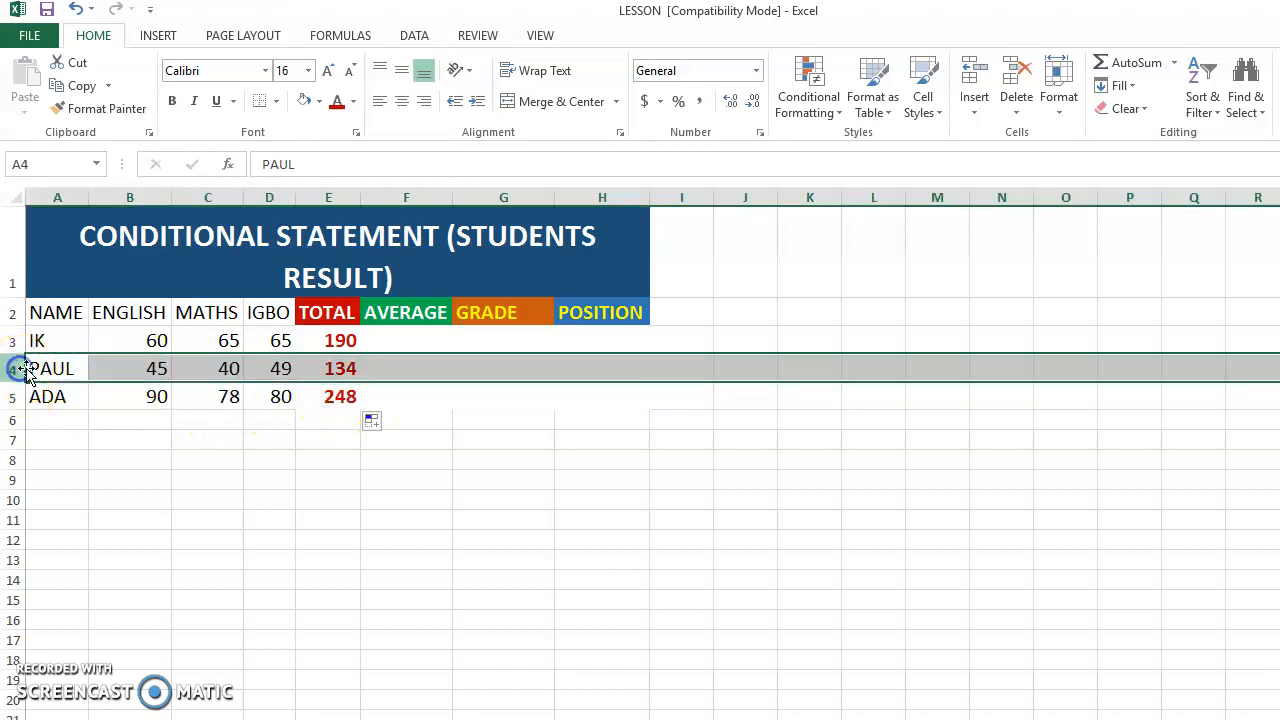
pyautogui.click(341, 371)
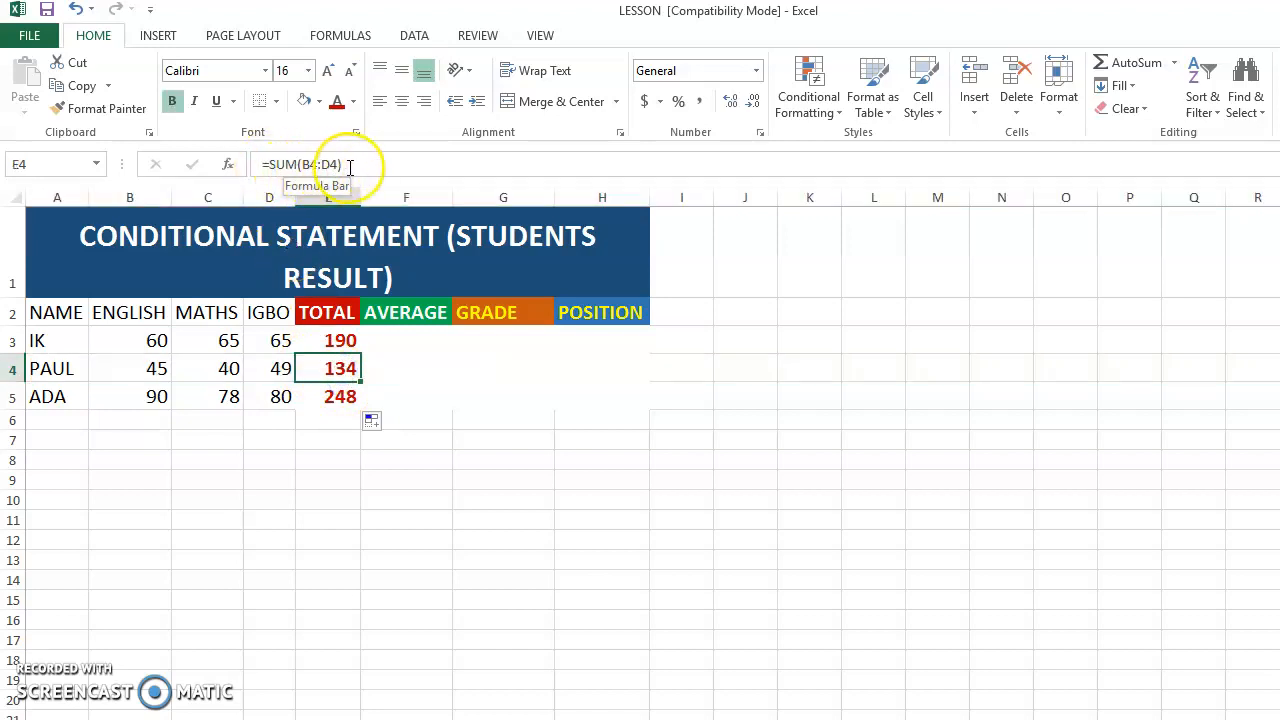
pyautogui.click(328, 464)
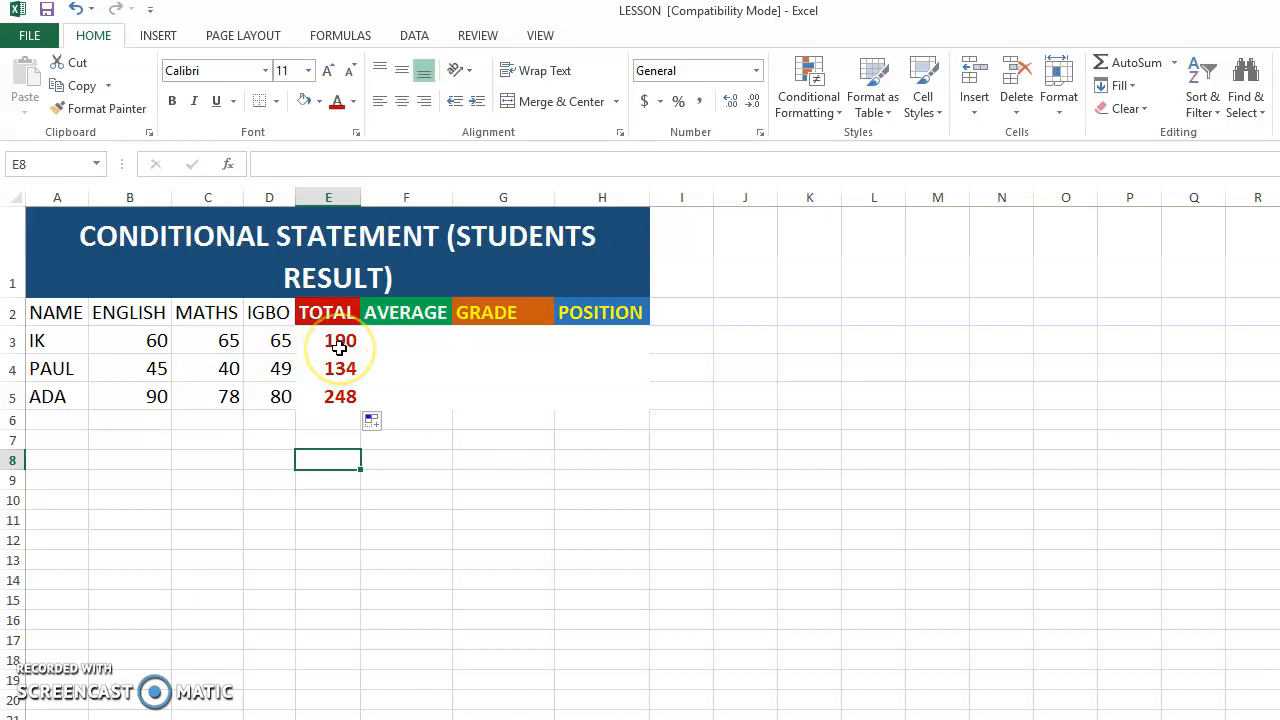